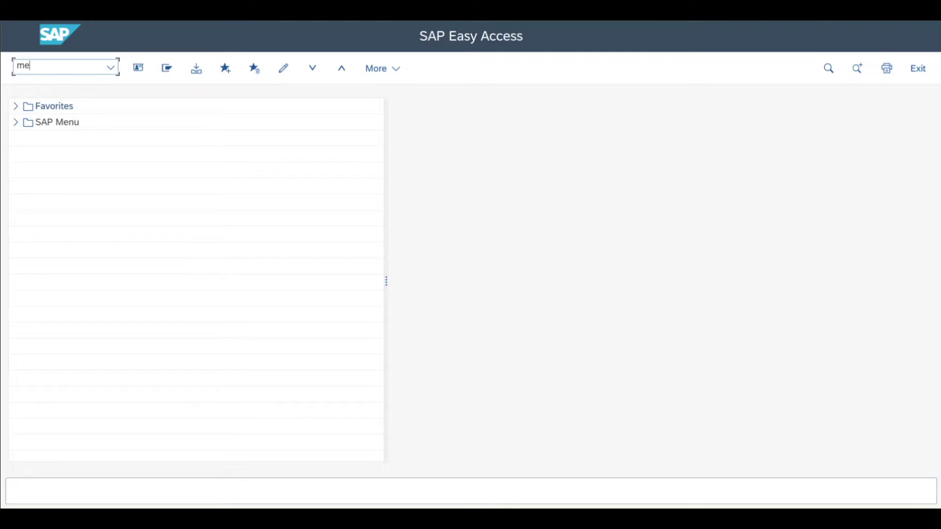
Launch the Create Purchase Order transaction with ME21N
{"action": "key", "text": "Return"}
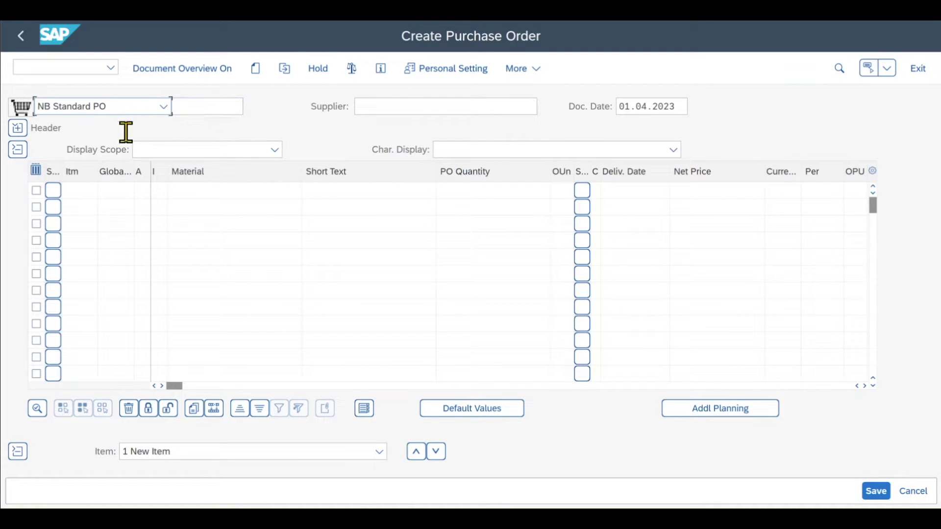
Enter Test Supplier 1's supplier number and load its details into the PO header
{"action": "left_click", "coordinate": [400, 109]}
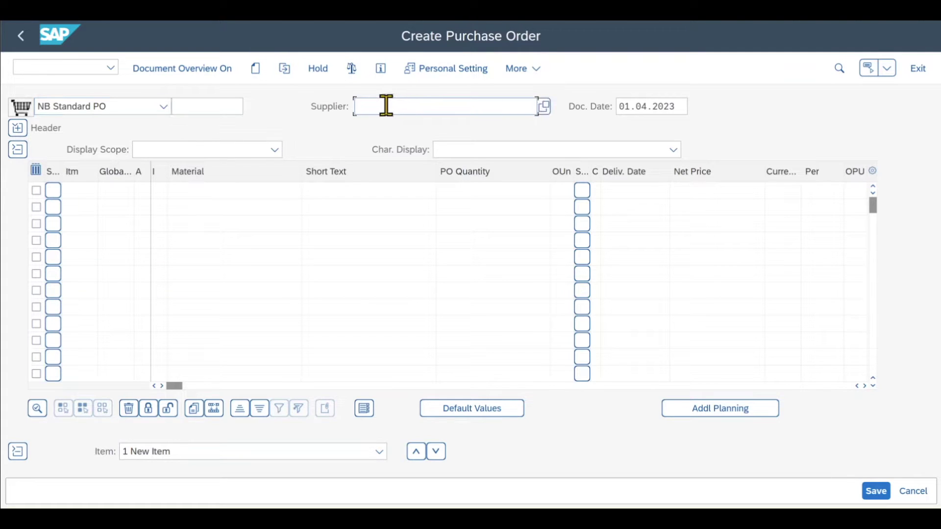
{"action": "type", "text": "10300274"}
{"action": "key", "text": "Return"}
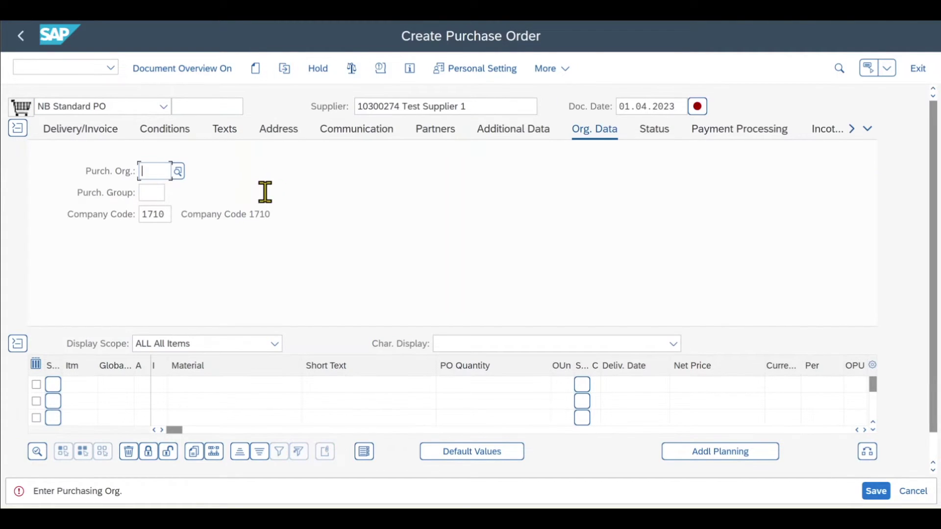
Set purchasing organisation 1710 and purchasing group 001 in the header's organisational data
{"action": "left_click", "coordinate": [155, 174]}
{"action": "left_click", "coordinate": [154, 191]}
{"action": "left_click", "coordinate": [147, 194]}
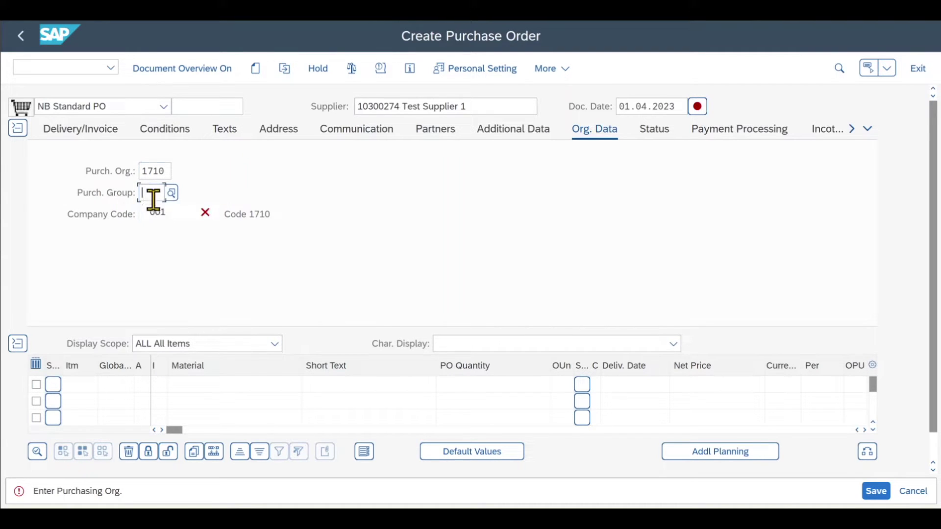
{"action": "left_click", "coordinate": [161, 215]}
{"action": "key", "text": "Return"}
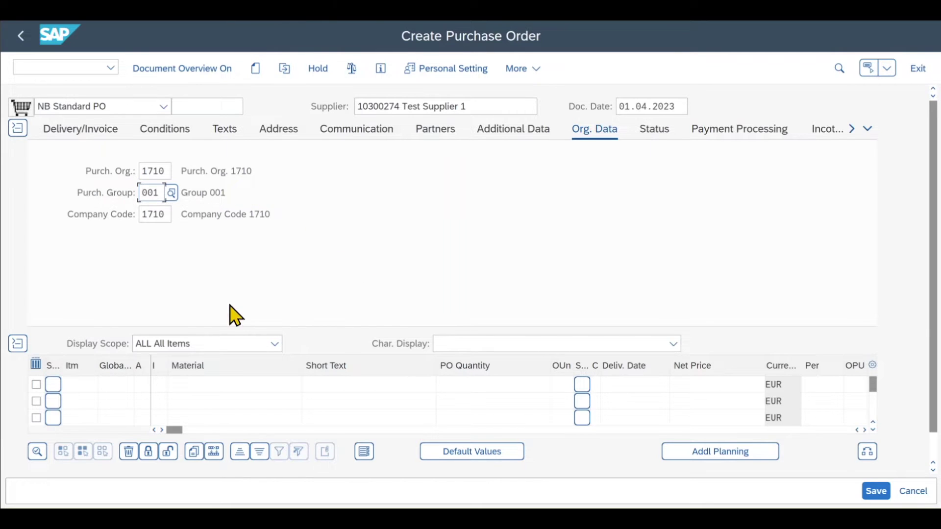
{"action": "left_click", "coordinate": [214, 383]}
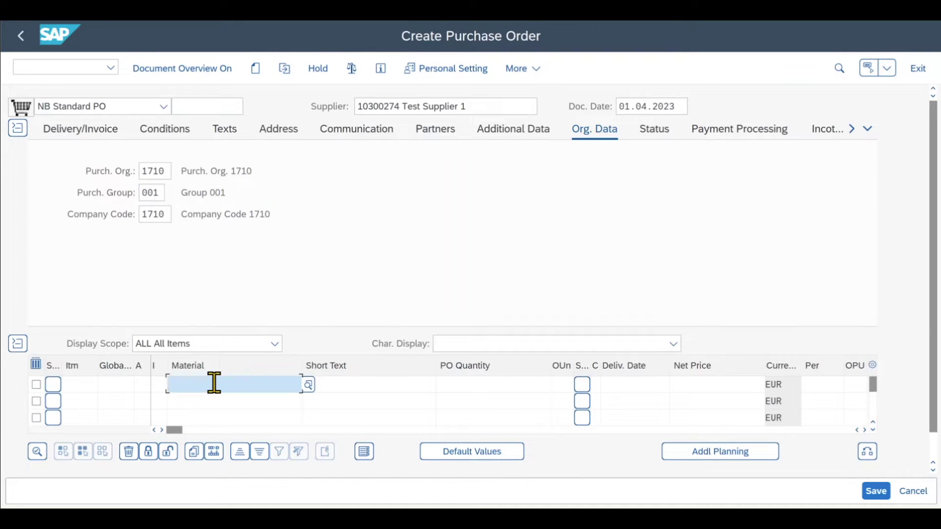
Add Finished Good DG 5l from history as item 10 at plant 1710
{"action": "left_click", "coordinate": [214, 382]}
{"action": "left_click", "coordinate": [221, 401]}
{"action": "key", "text": "Return"}
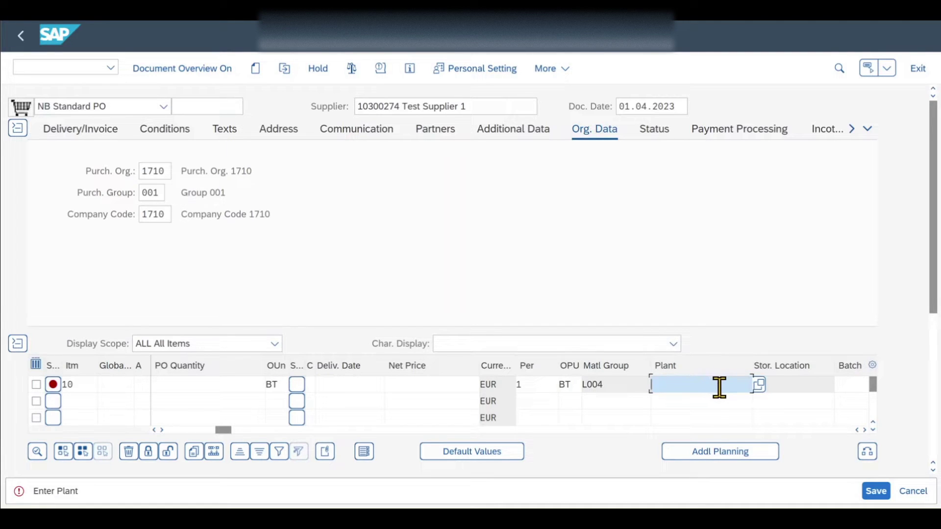
{"action": "type", "text": "1710"}
{"action": "key", "text": "Return"}
Give item 10 gross price 1,00 EUR and quantity 10 BT, then save the PO
{"action": "left_click", "coordinate": [313, 447]}
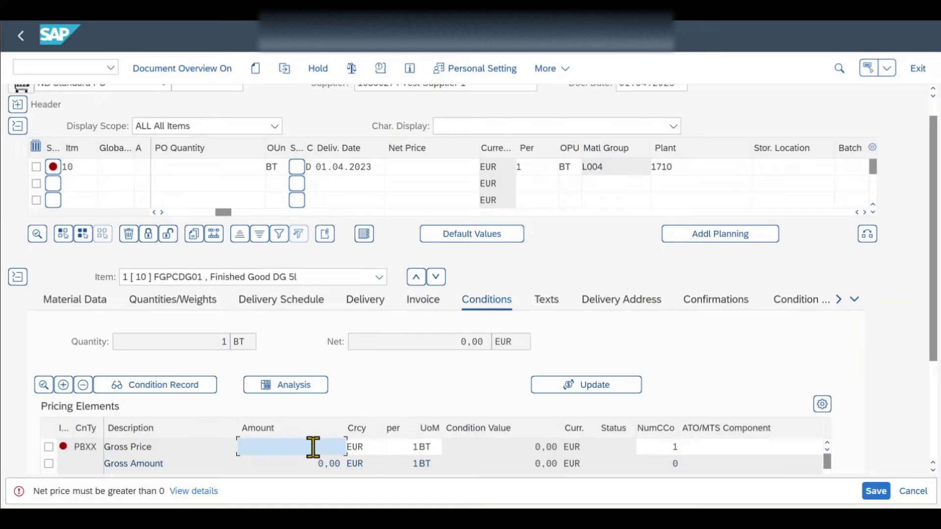
{"action": "type", "text": "1"}
{"action": "key", "text": "Return"}
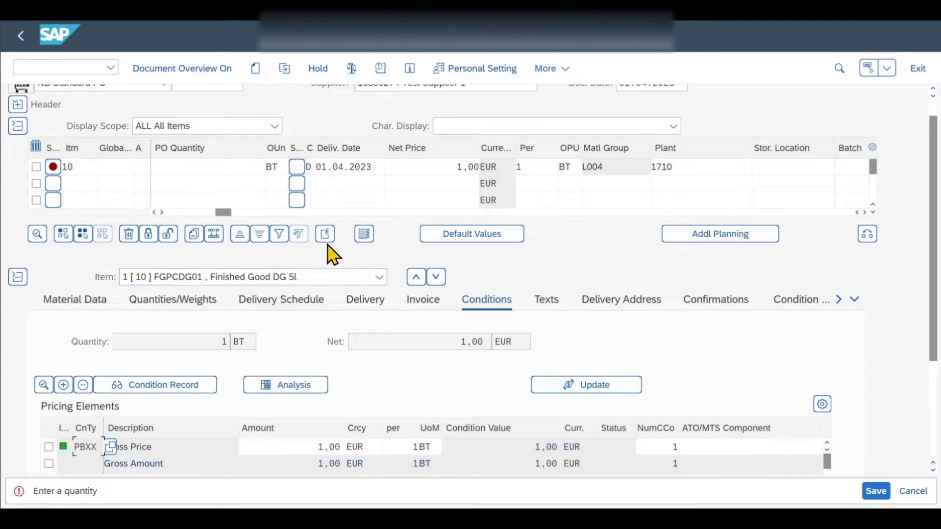
{"action": "left_click", "coordinate": [234, 168]}
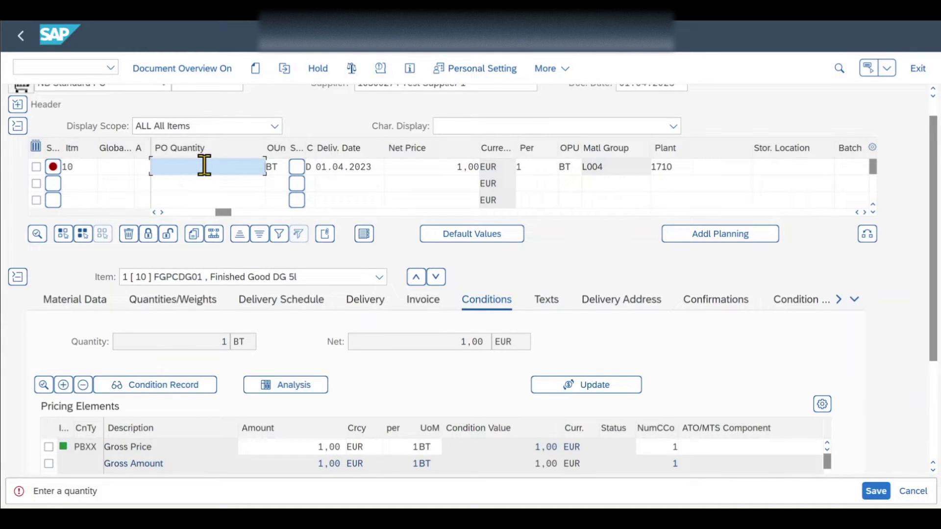
{"action": "key", "text": "Return"}
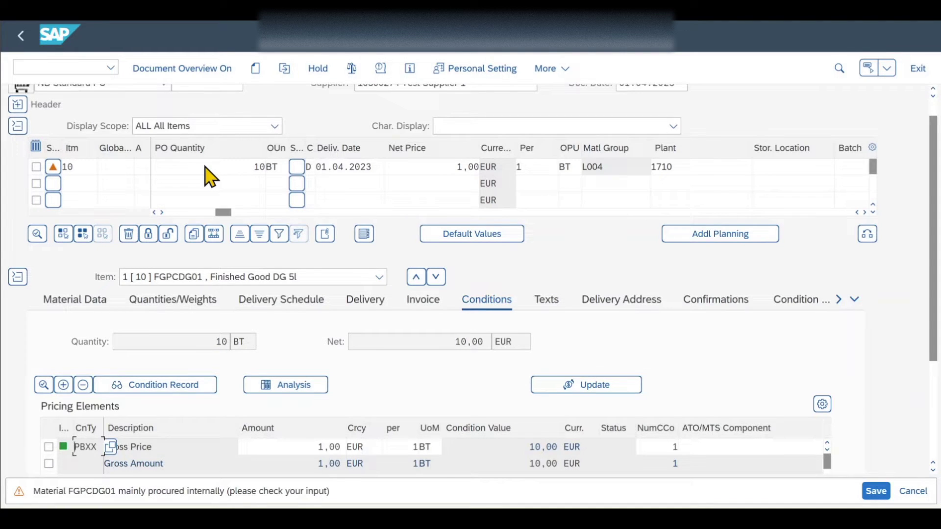
{"action": "key", "text": "Return"}
{"action": "key", "text": "Return"}
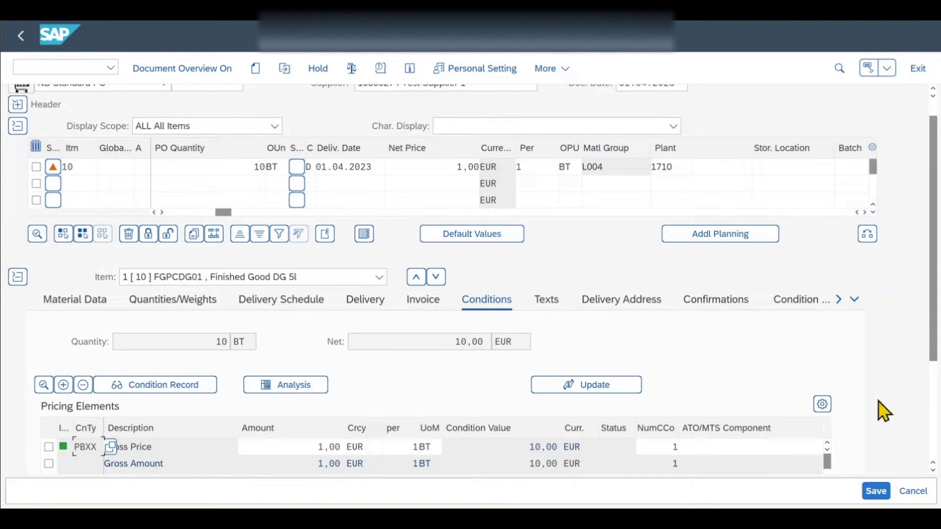
{"action": "left_click", "coordinate": [878, 494]}
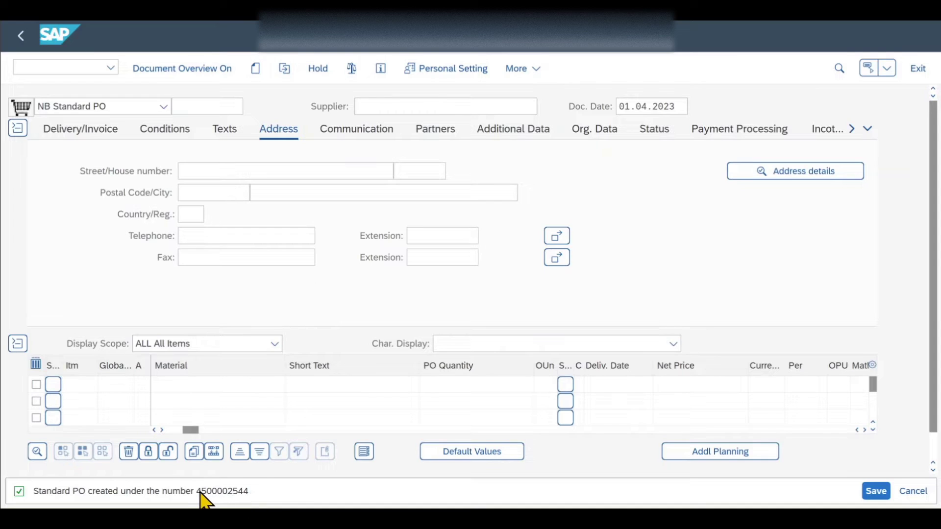
Copy the newly created purchase order number from the status bar
{"action": "left_click_drag", "start_coordinate": [203, 495], "coordinate": [263, 497]}
{"action": "key", "text": "ctrl+c"}
{"action": "left_click", "coordinate": [40, 68]}
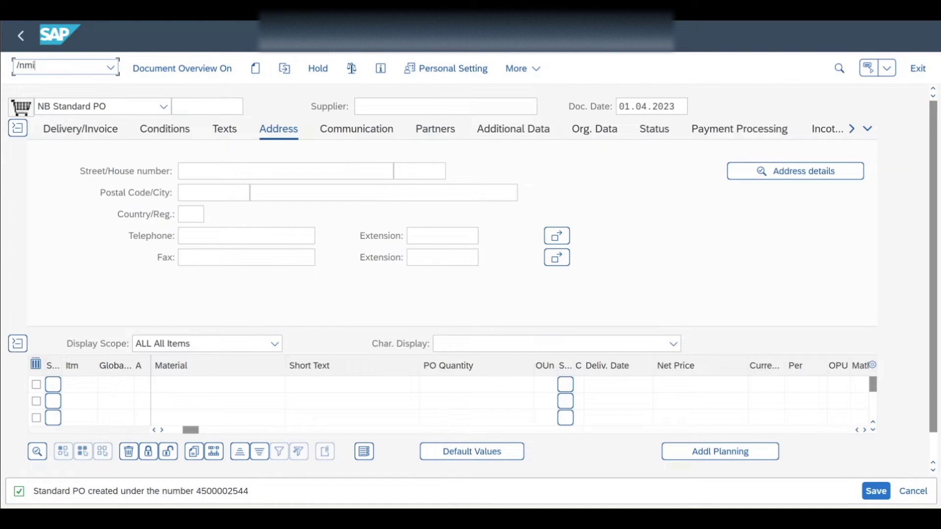
Open MIGO as A01 Goods Receipt against R01 Purchase Order with the new PO number
{"action": "key", "text": "Return"}
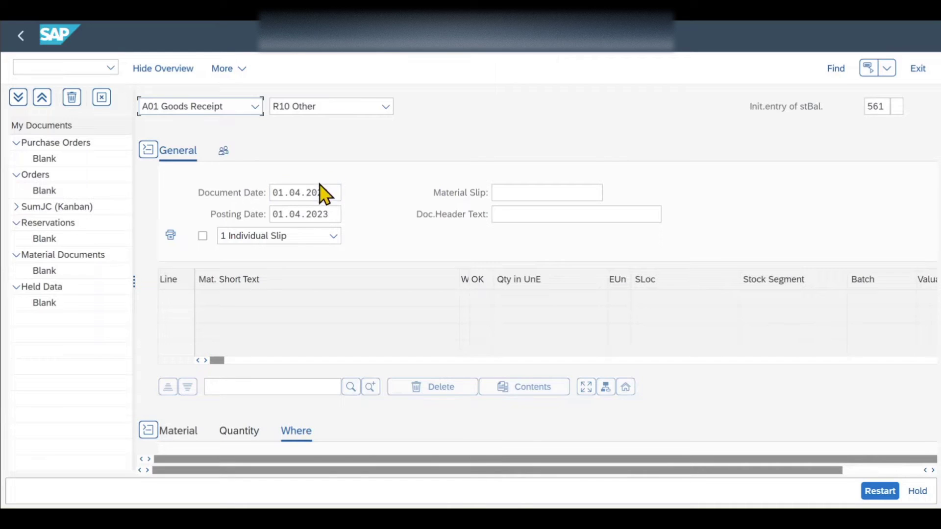
{"action": "left_click", "coordinate": [201, 109]}
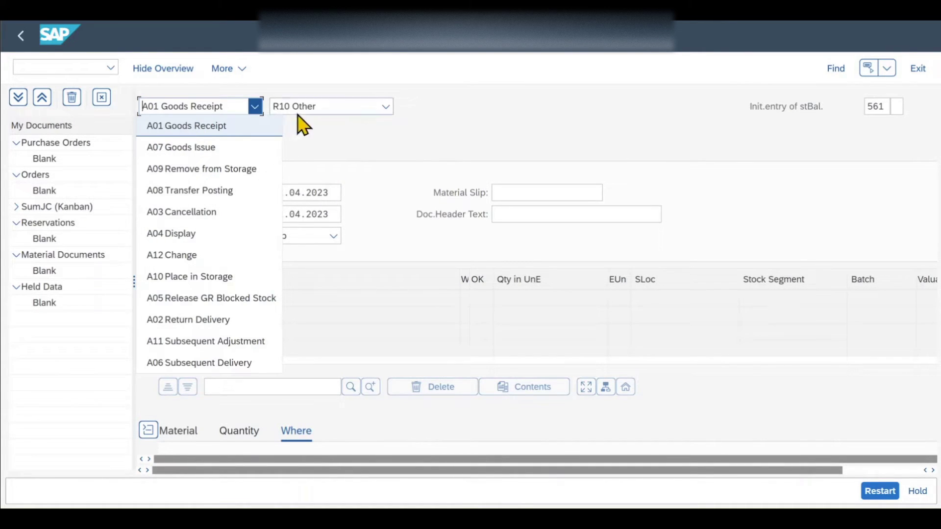
{"action": "left_click", "coordinate": [311, 109]}
{"action": "left_click", "coordinate": [349, 109]}
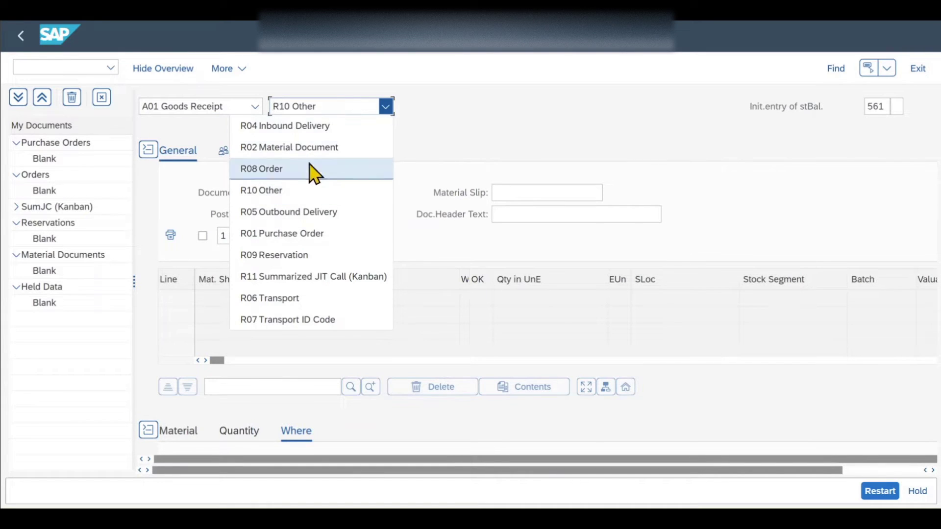
{"action": "left_click", "coordinate": [281, 234]}
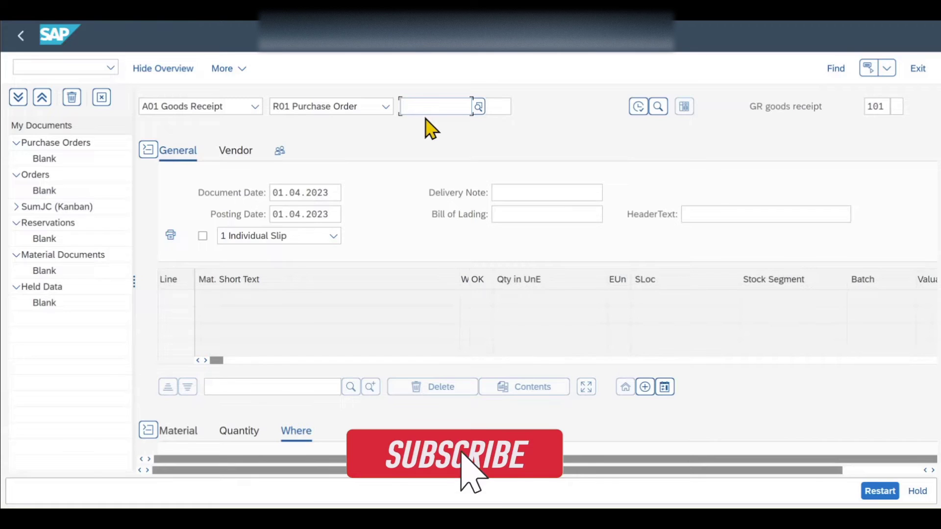
{"action": "key", "text": "ctrl+v"}
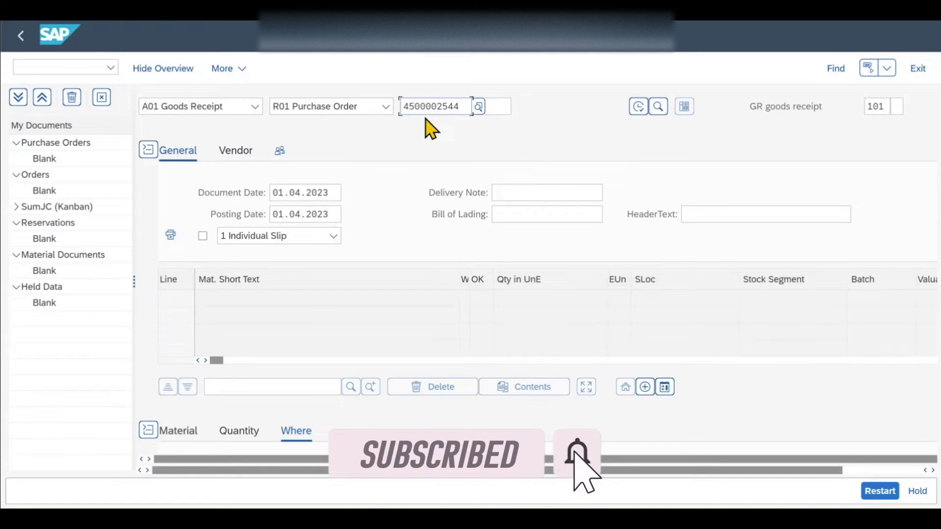
Load the PO's 10 BT Finished Good DG 5l item, mark it OK, and attempt posting
{"action": "key", "text": "Return"}
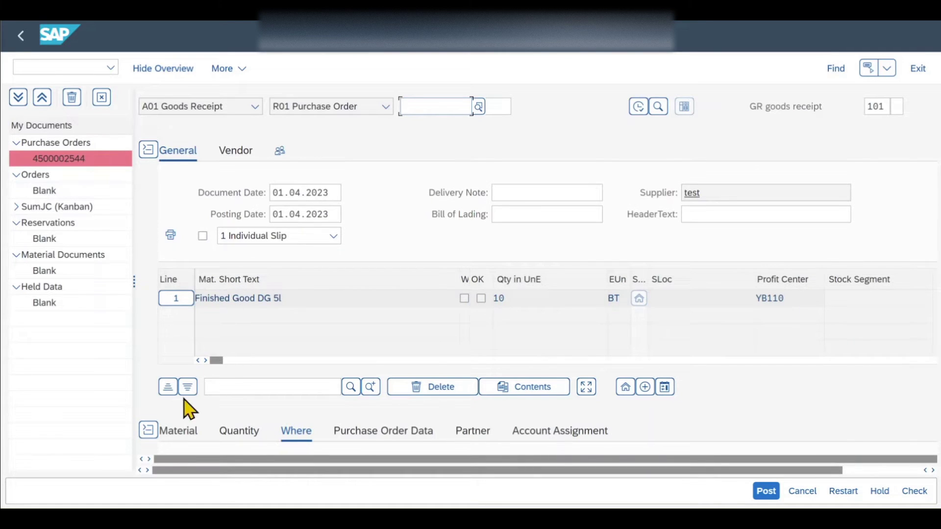
{"action": "left_click", "coordinate": [150, 434]}
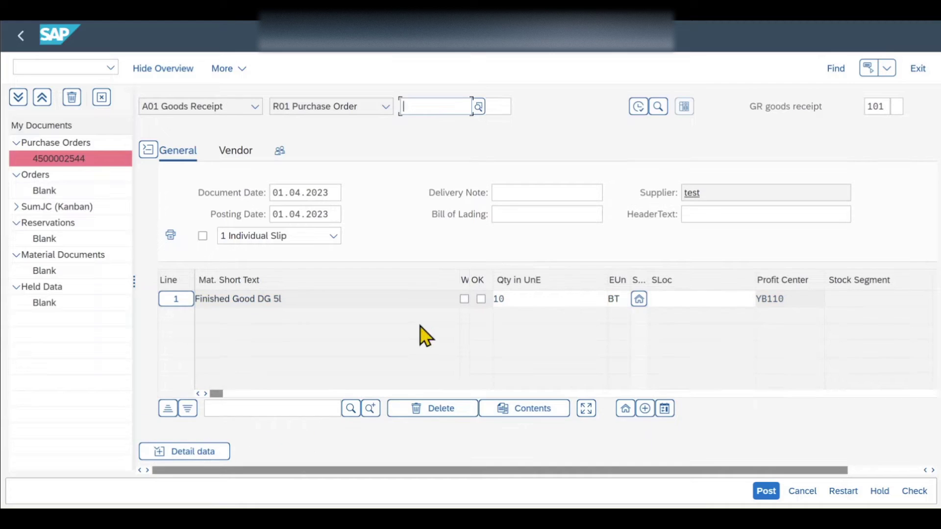
{"action": "left_click", "coordinate": [482, 299]}
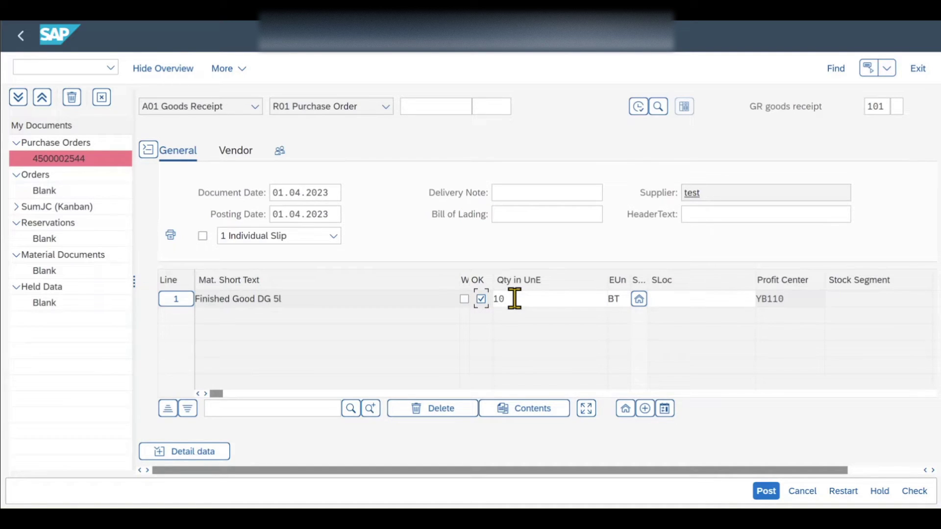
{"action": "left_click", "coordinate": [765, 495]}
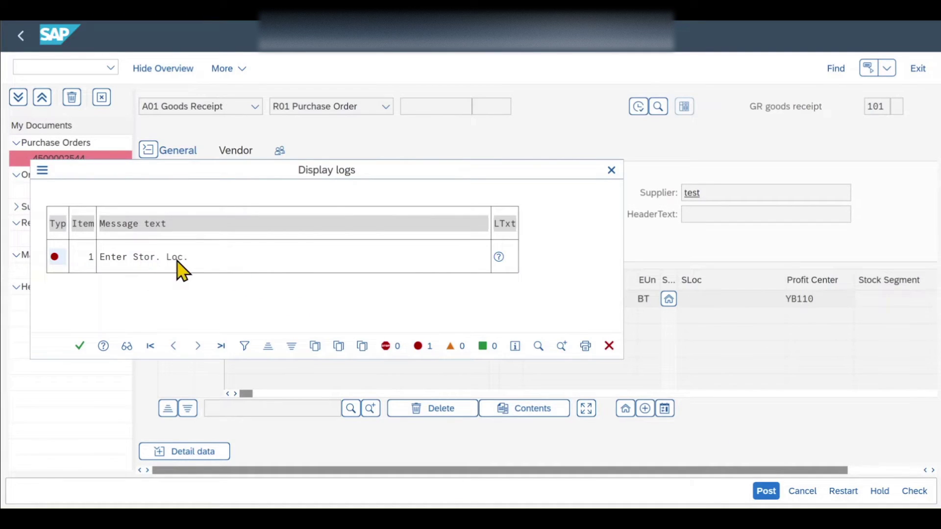
{"action": "left_click", "coordinate": [611, 170]}
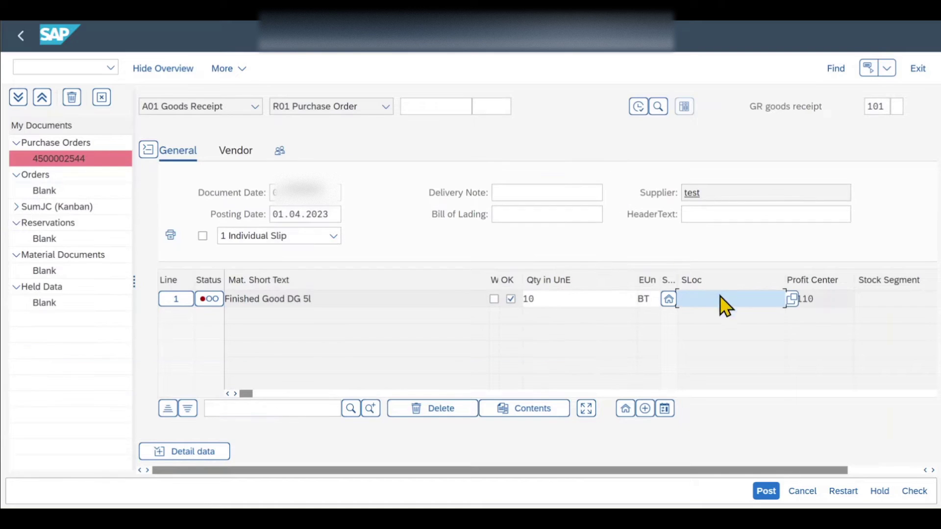
{"action": "left_click", "coordinate": [792, 299]}
{"action": "key", "text": "Return"}
{"action": "left_click", "coordinate": [768, 493]}
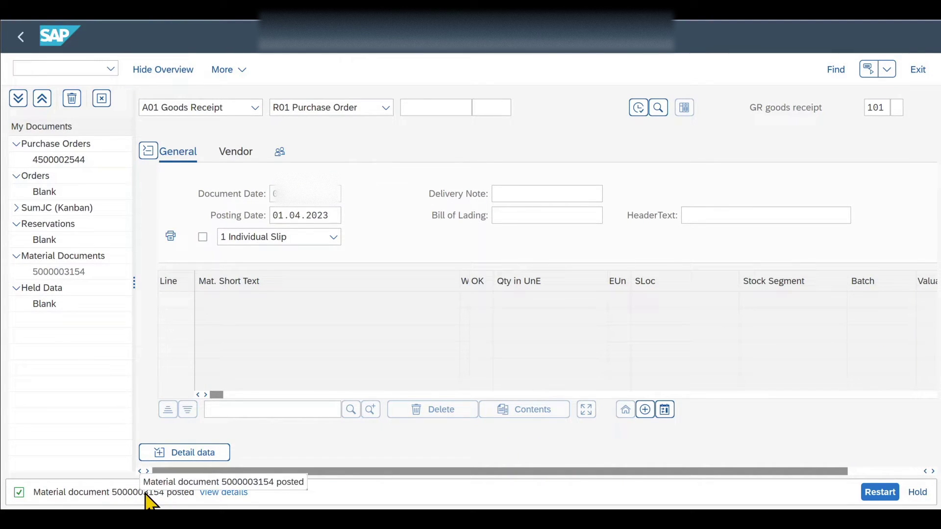
{"action": "left_click", "coordinate": [212, 109]}
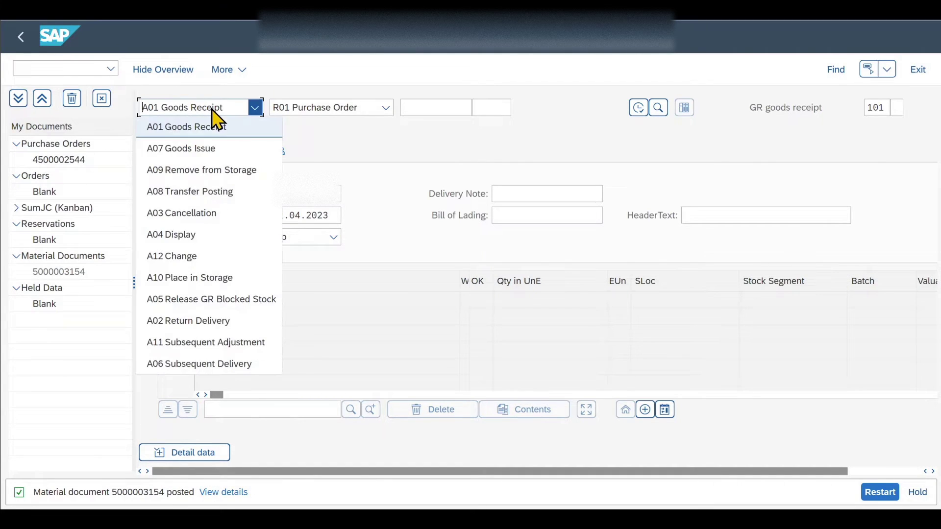
{"action": "left_click", "coordinate": [185, 240]}
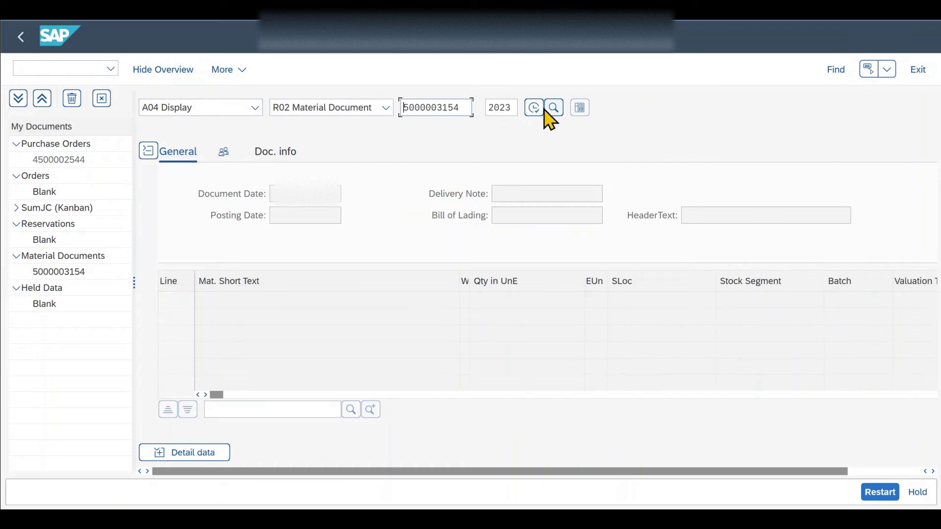
{"action": "left_click", "coordinate": [537, 109]}
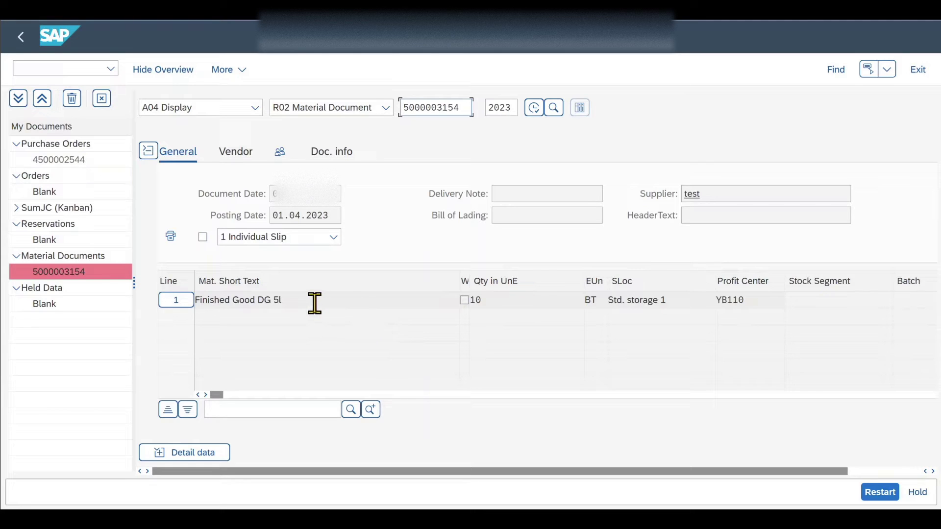
Review the document's vendor and document info, then list its FI documents
{"action": "double_click", "coordinate": [483, 299]}
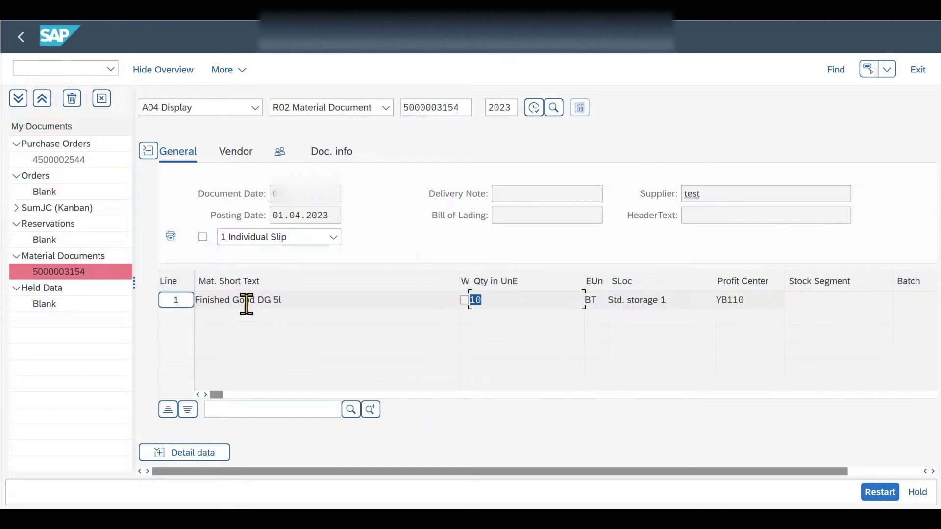
{"action": "left_click", "coordinate": [237, 156]}
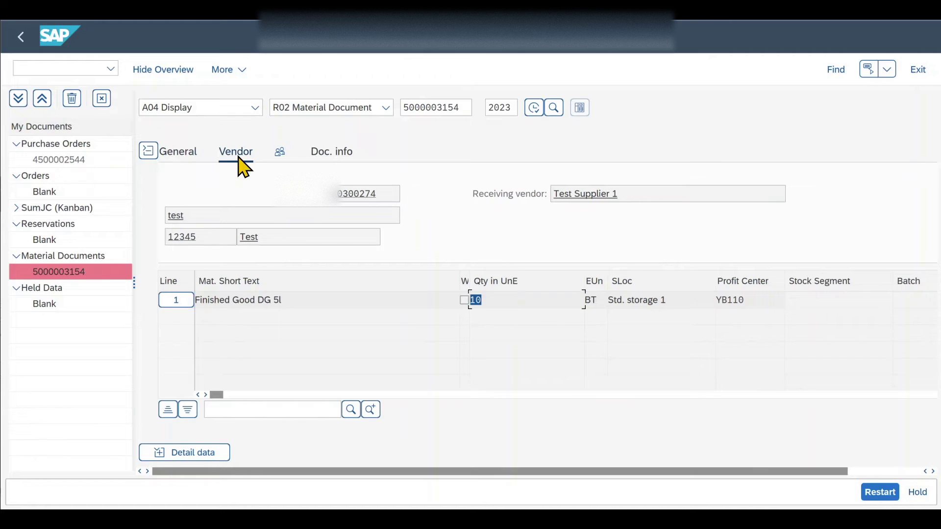
{"action": "left_click", "coordinate": [333, 156]}
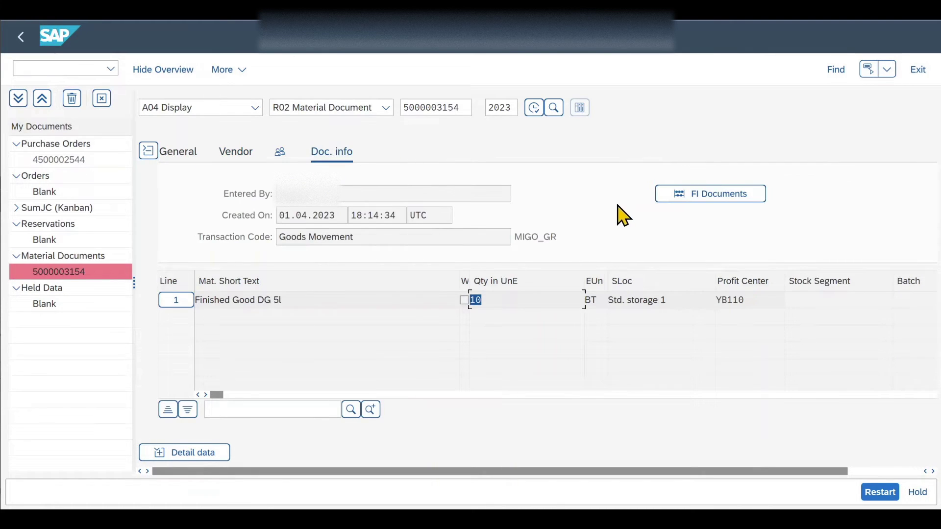
{"action": "left_click", "coordinate": [688, 194]}
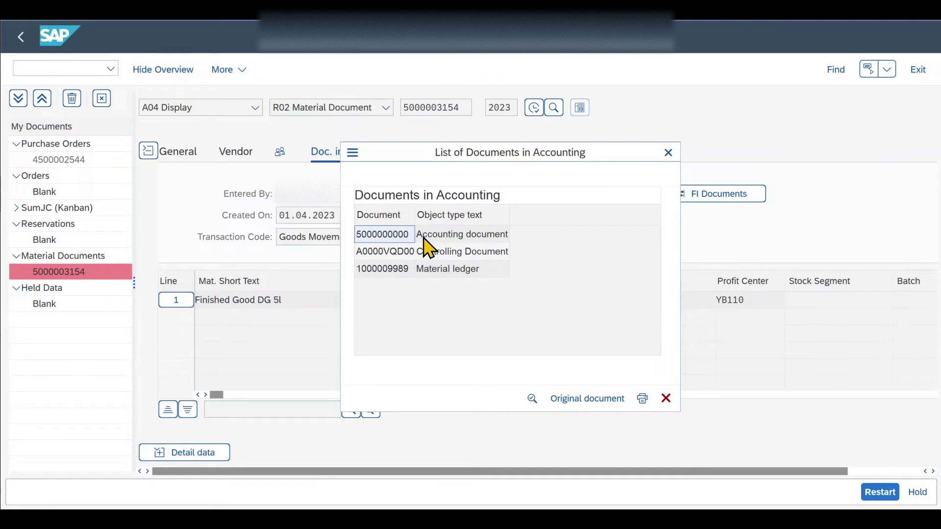
{"action": "double_click", "coordinate": [398, 237]}
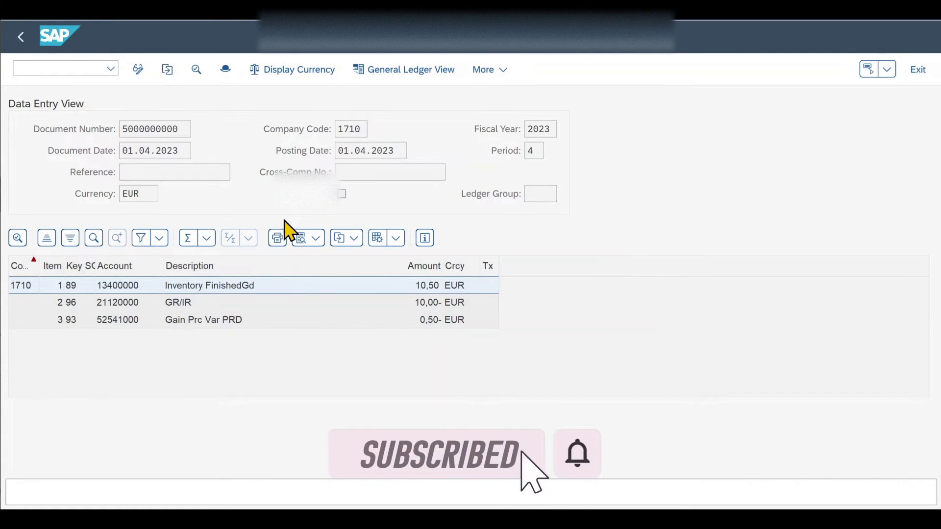
{"action": "left_click", "coordinate": [405, 69]}
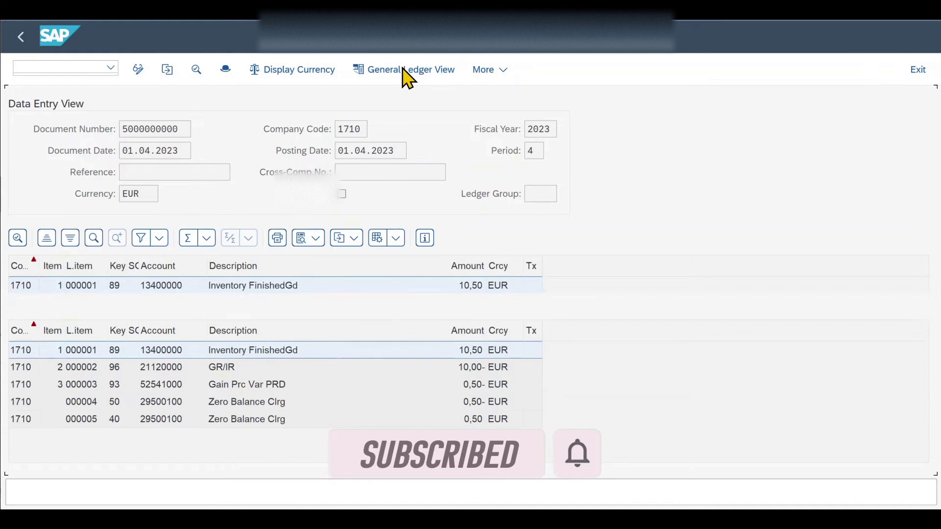
{"action": "left_click", "coordinate": [26, 43]}
{"action": "left_click", "coordinate": [336, 106]}
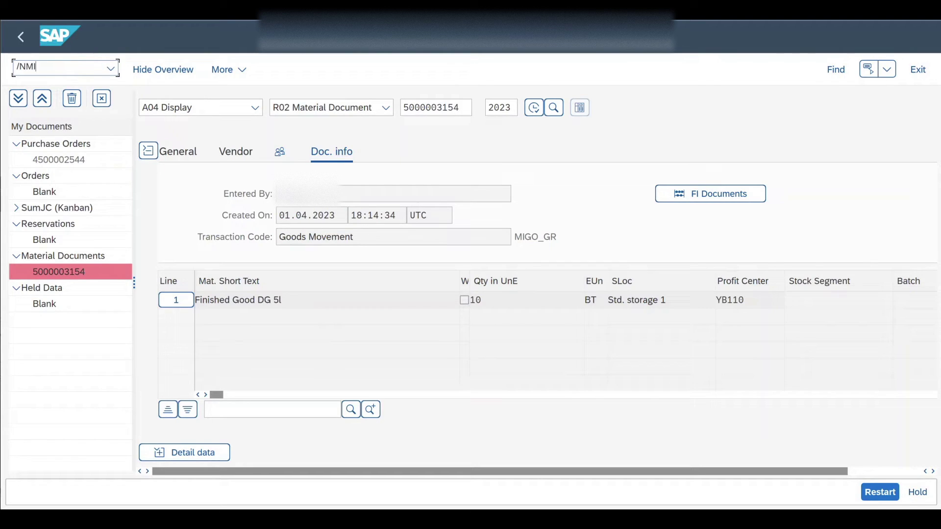
Begin a MIRO invoice dated 01.04.2023 with reference TEST
{"action": "key", "text": "Return"}
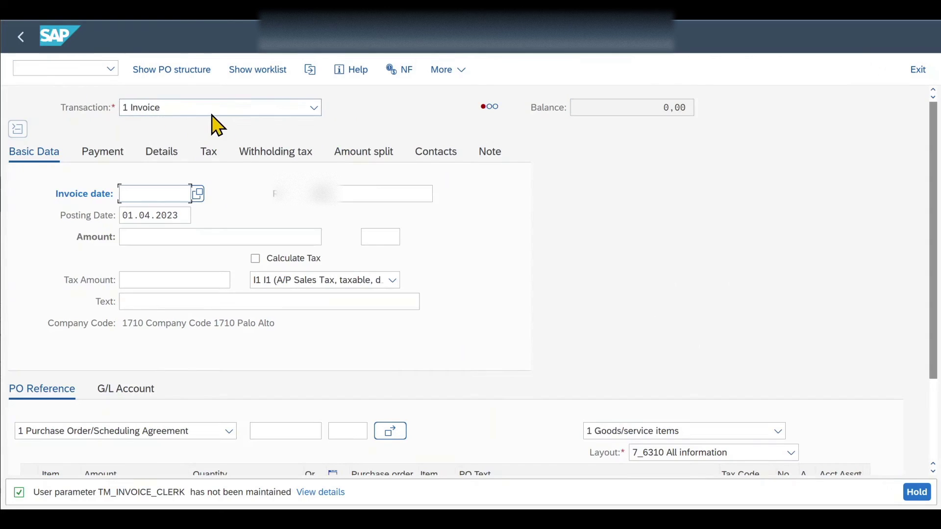
{"action": "left_click", "coordinate": [198, 192]}
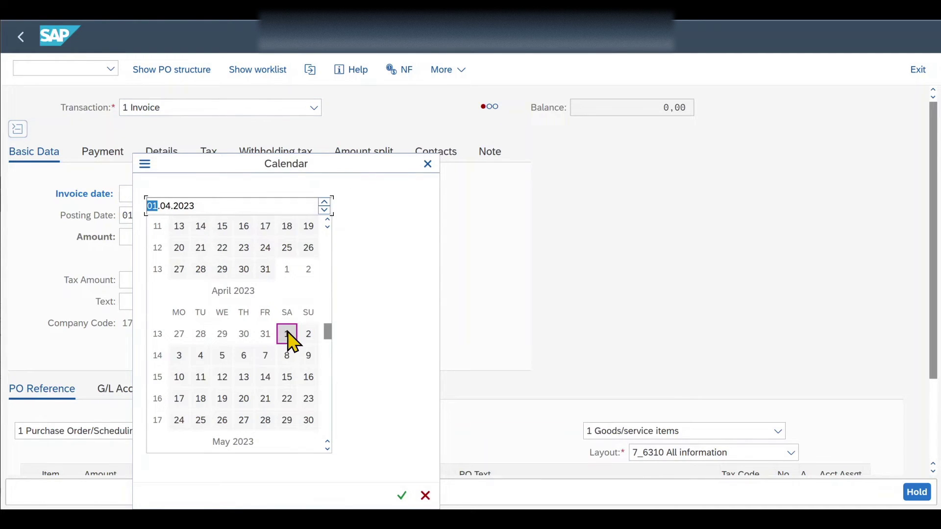
{"action": "left_click", "coordinate": [288, 331]}
{"action": "left_click", "coordinate": [184, 216]}
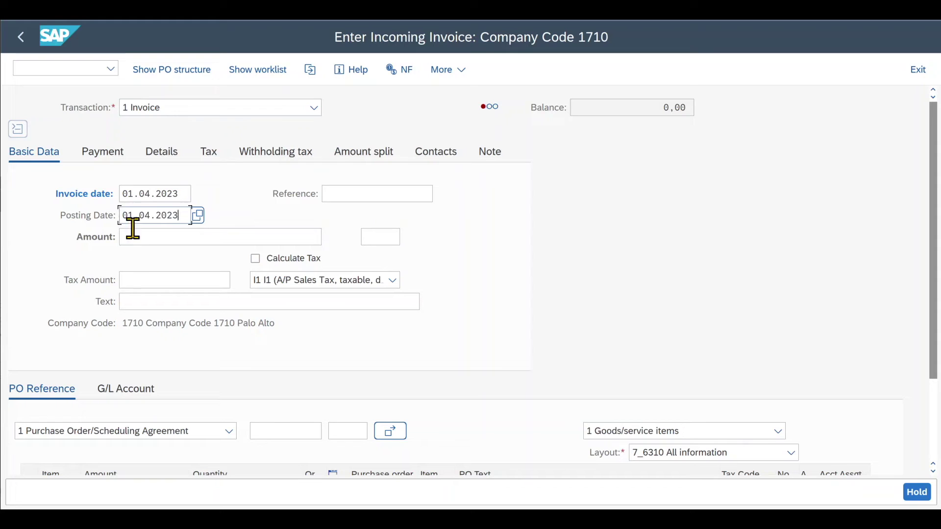
{"action": "left_click", "coordinate": [333, 193]}
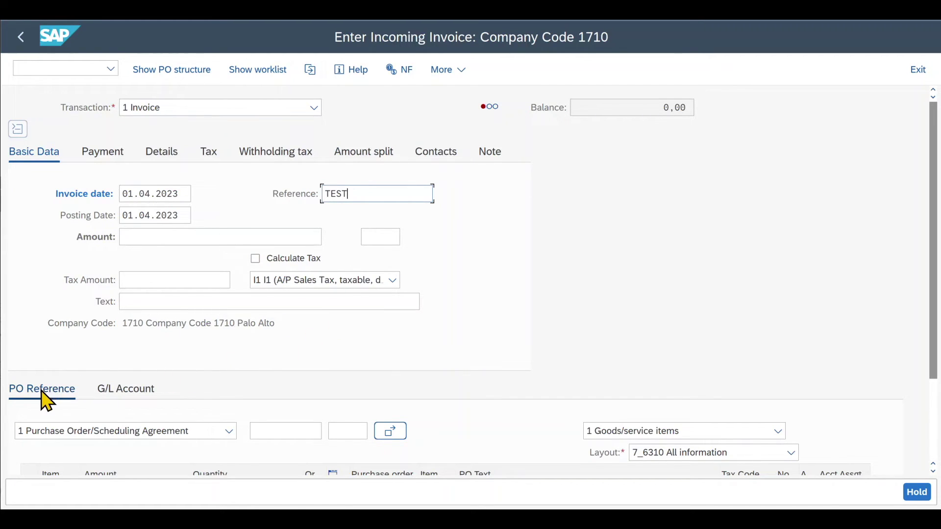
Enter the new purchase order's number to load its item 10 into the invoice
{"action": "left_click", "coordinate": [259, 431]}
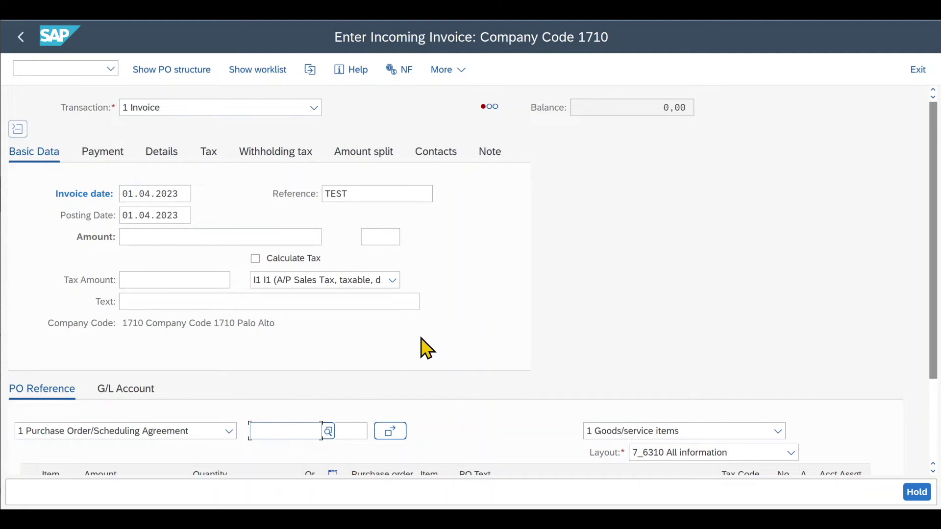
{"action": "key", "text": "ctrl+v"}
{"action": "key", "text": "Return"}
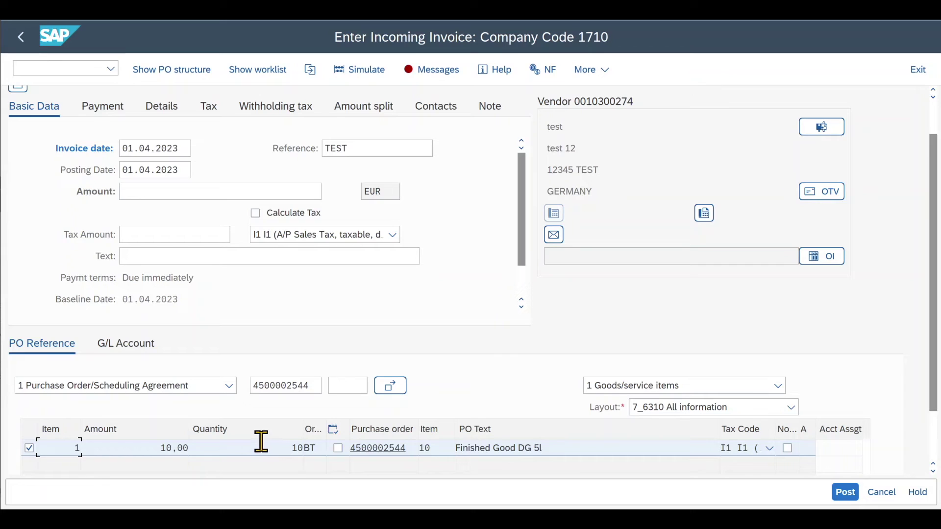
{"action": "key", "text": "Return"}
{"action": "scroll", "coordinate": [934, 199], "scroll_direction": "up", "scroll_amount": 2}
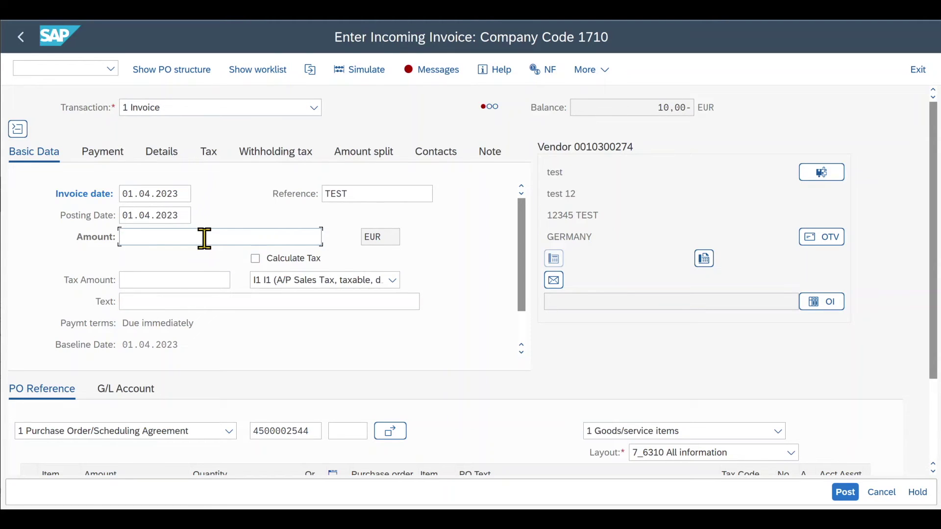
{"action": "type", "text": "10"}
{"action": "key", "text": "Return"}
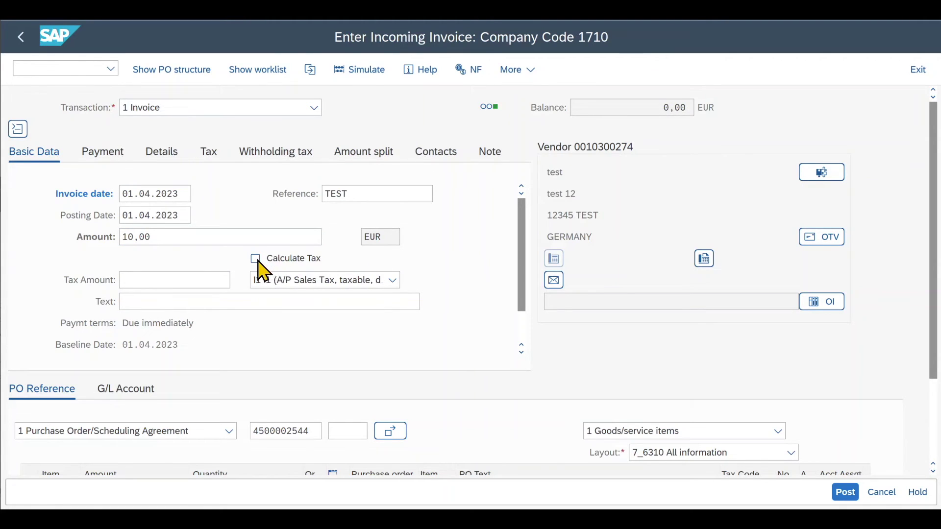
{"action": "scroll", "coordinate": [259, 269], "scroll_direction": "down", "scroll_amount": 1}
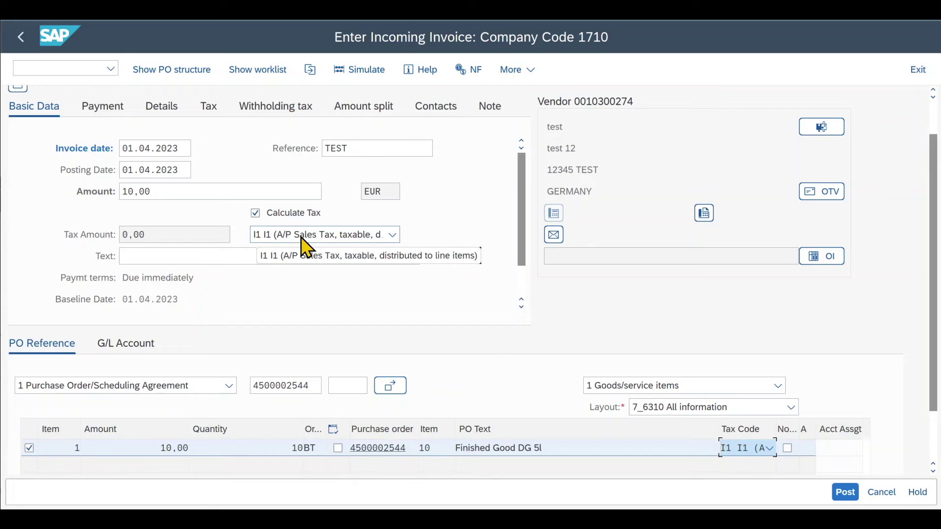
{"action": "left_click", "coordinate": [842, 493]}
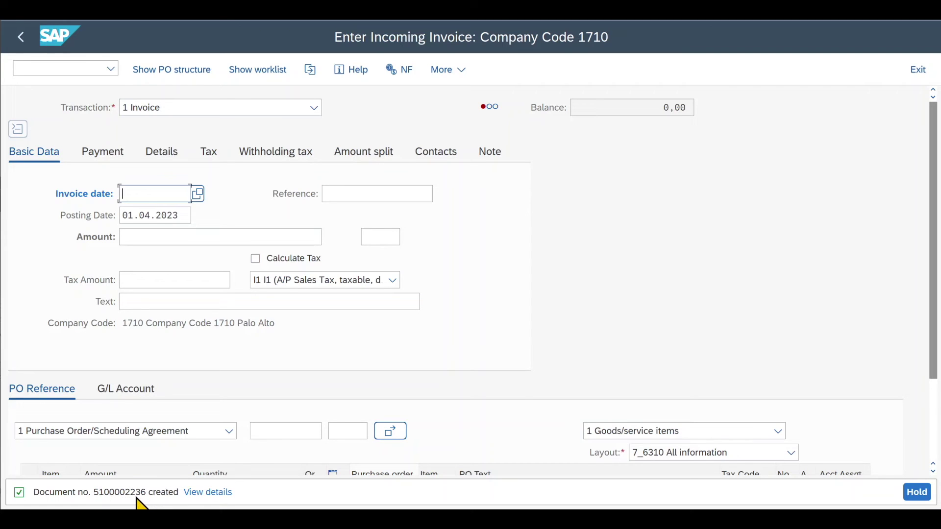
{"action": "left_click_drag", "start_coordinate": [146, 492], "coordinate": [93, 493]}
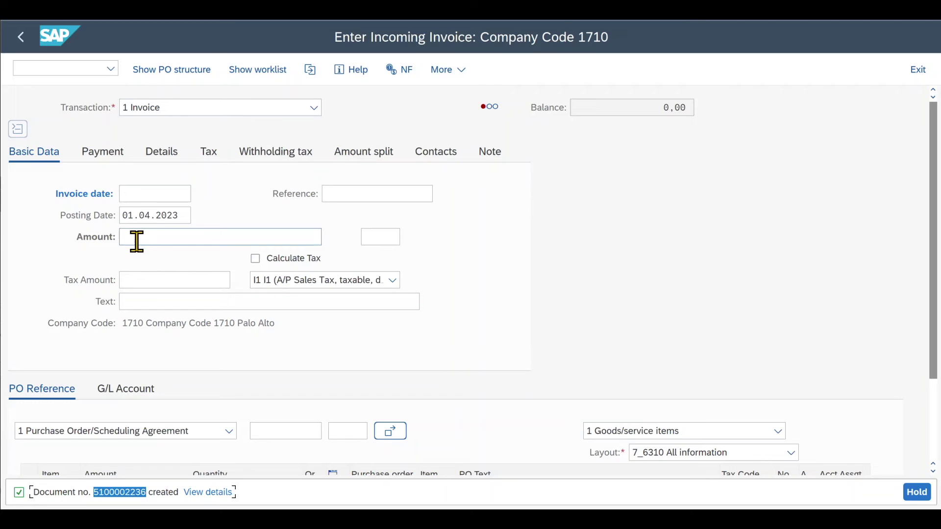
{"action": "left_click", "coordinate": [72, 69]}
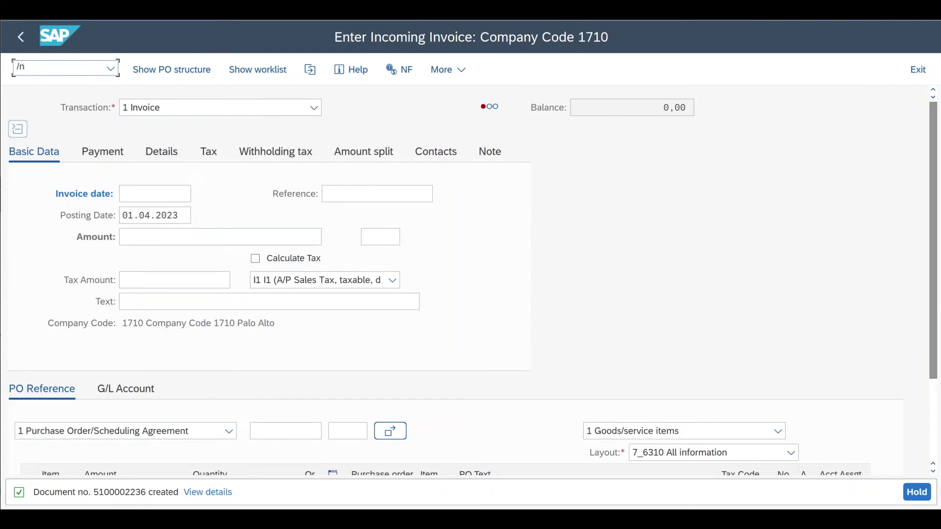
{"action": "key", "text": "Return"}
{"action": "left_click_drag", "start_coordinate": [204, 107], "coordinate": [137, 117]}
{"action": "key", "text": "End"}
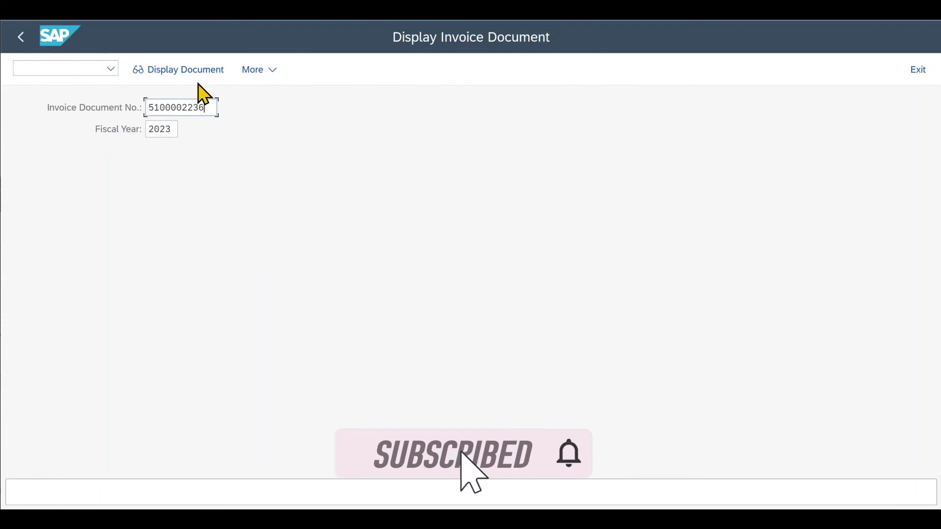
{"action": "left_click", "coordinate": [187, 75]}
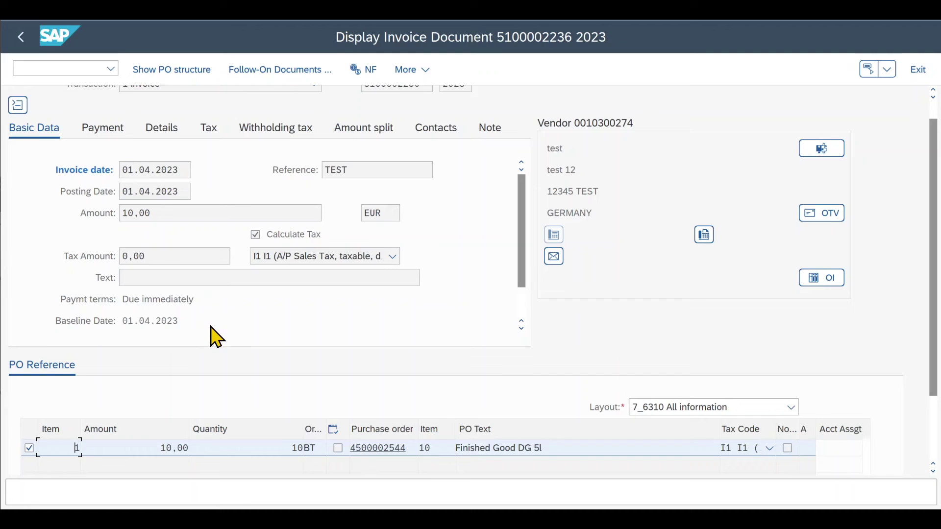
{"action": "key", "text": "ctrl+slash"}
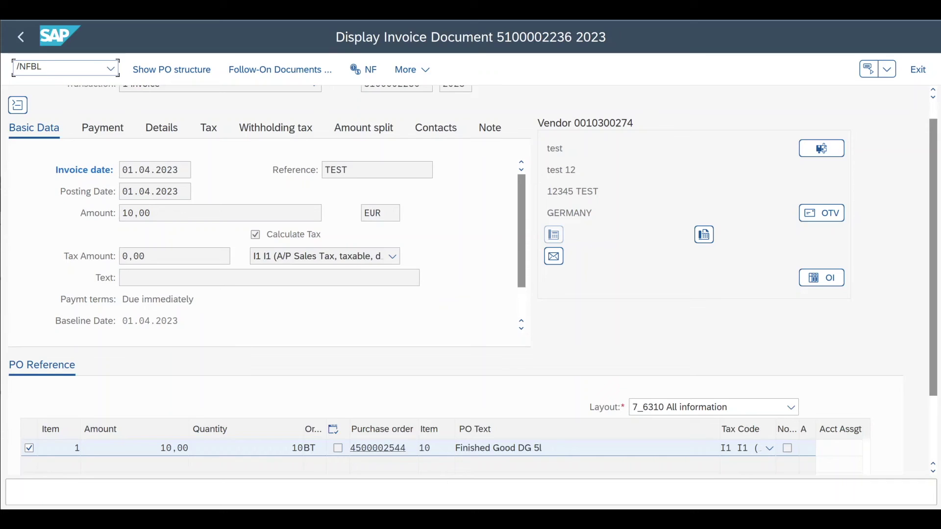
Run FBL1N for supplier 10300274 in company code 1710 to list its open items
{"action": "key", "text": "Return"}
{"action": "left_click_drag", "start_coordinate": [287, 130], "coordinate": [216, 147]}
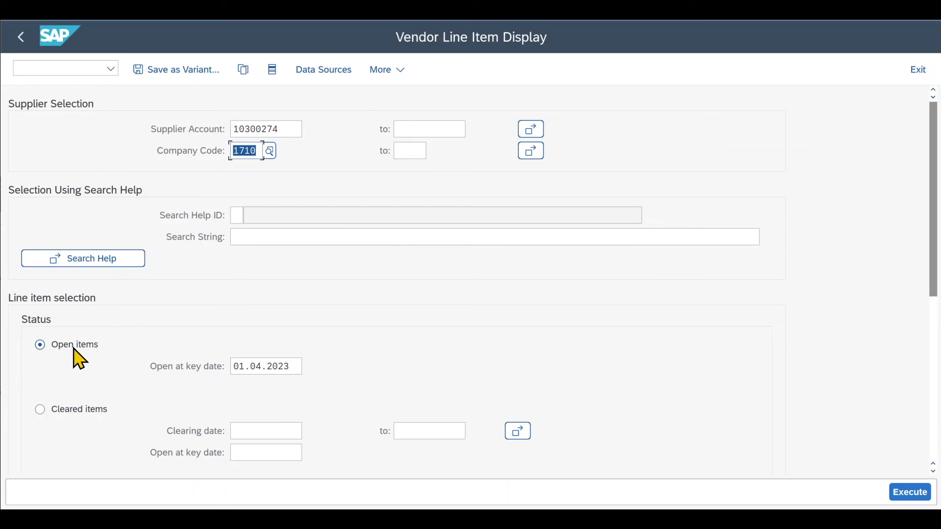
{"action": "left_click", "coordinate": [914, 498]}
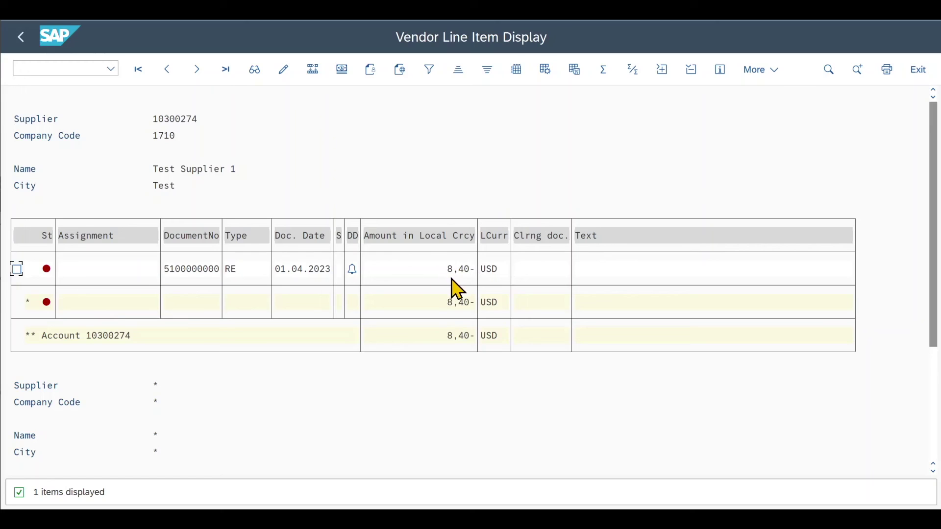
Start an F-53 outgoing payment with document date 01.04.2023
{"action": "left_click", "coordinate": [91, 68]}
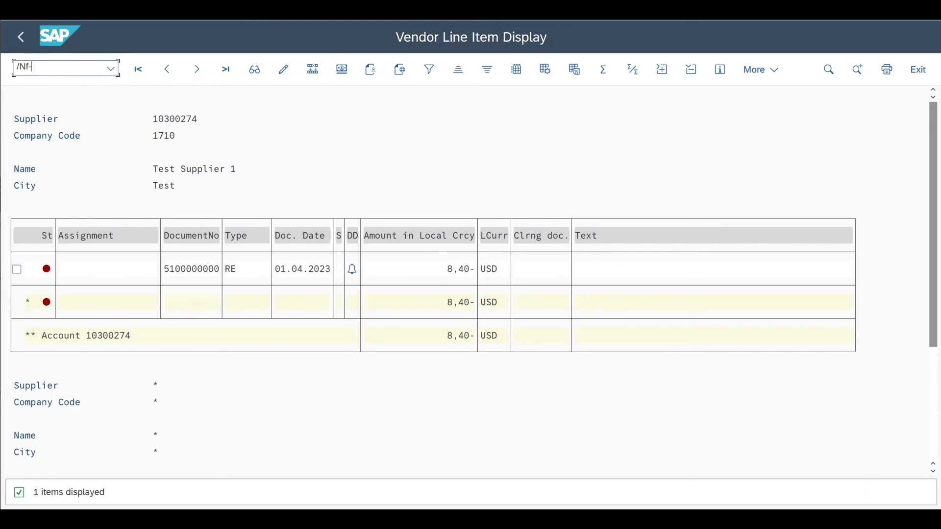
{"action": "key", "text": "Return"}
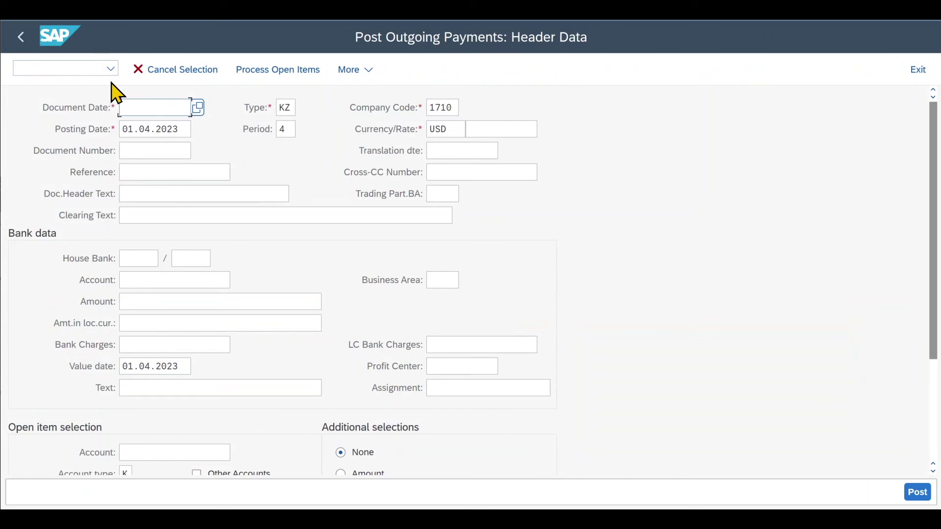
{"action": "left_click", "coordinate": [124, 104]}
{"action": "left_click", "coordinate": [147, 127]}
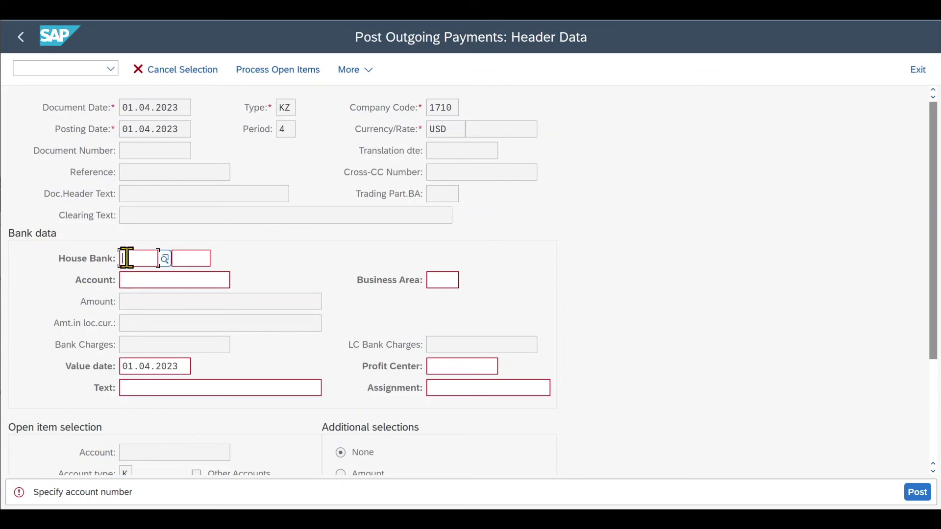
{"action": "type", "text": "BANK"}
{"action": "left_click", "coordinate": [181, 279]}
{"action": "left_click", "coordinate": [164, 297]}
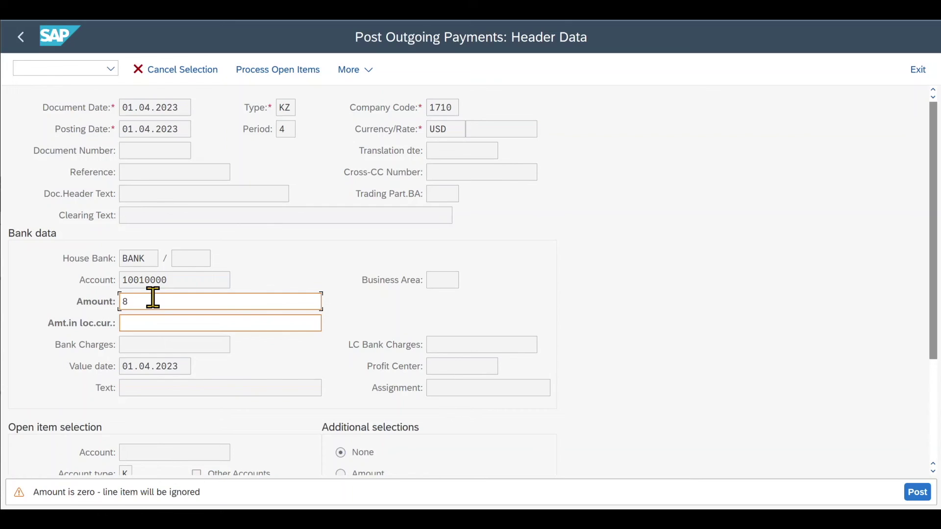
{"action": "type", "text": "8,40"}
{"action": "key", "text": "Return"}
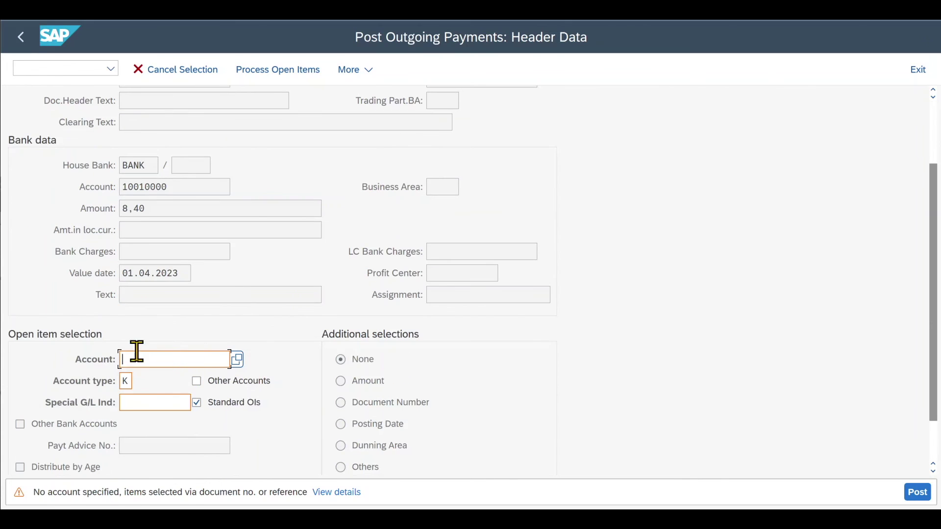
{"action": "key", "text": "Return"}
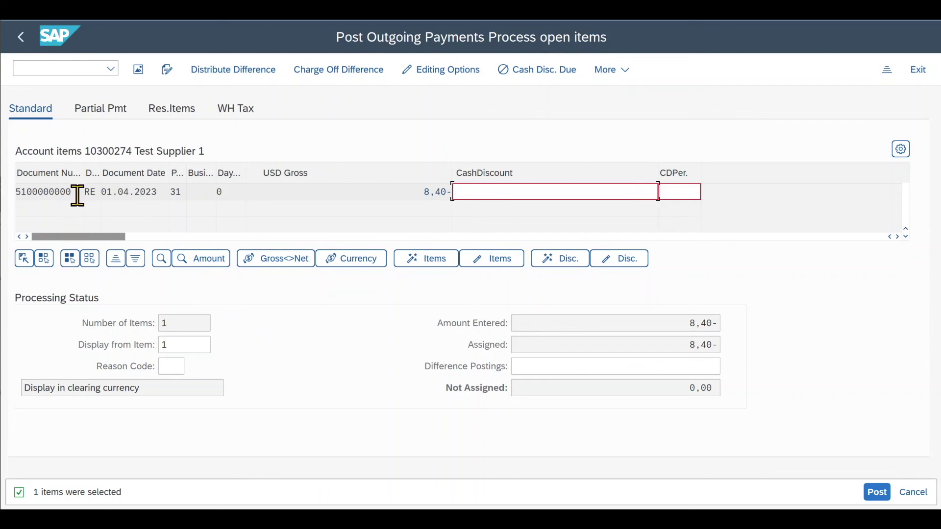
{"action": "left_click", "coordinate": [876, 493]}
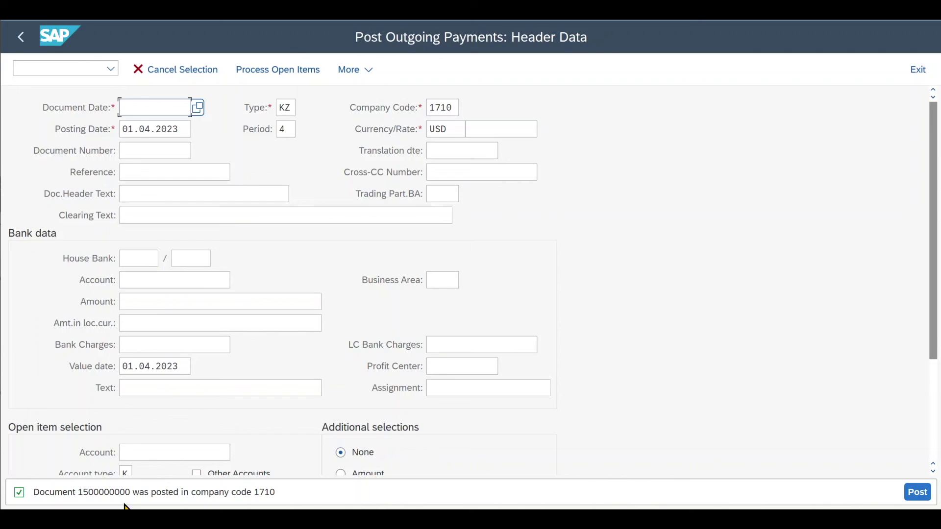
Rerun FBL1N for supplier 10300274 with Cleared items selected and execute
{"action": "left_click", "coordinate": [64, 66]}
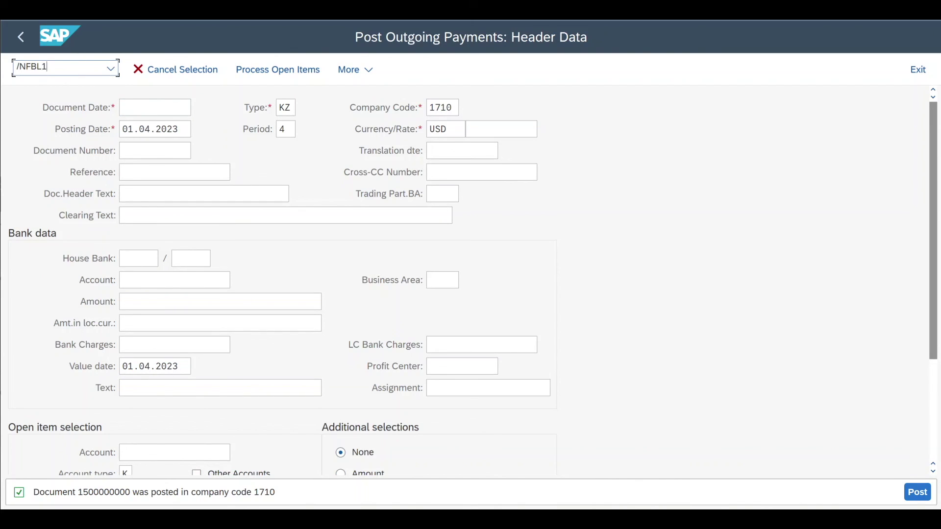
{"action": "key", "text": "Return"}
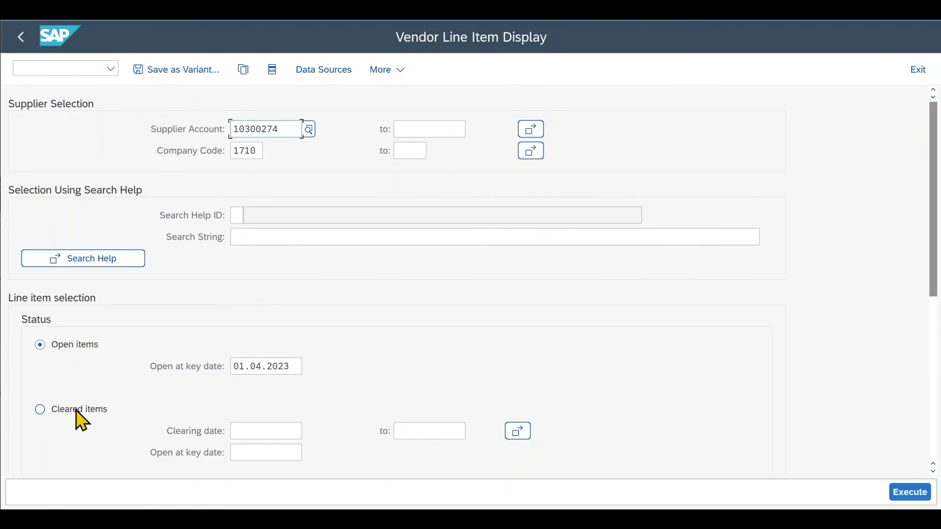
{"action": "left_click", "coordinate": [56, 413]}
{"action": "left_click", "coordinate": [901, 494]}
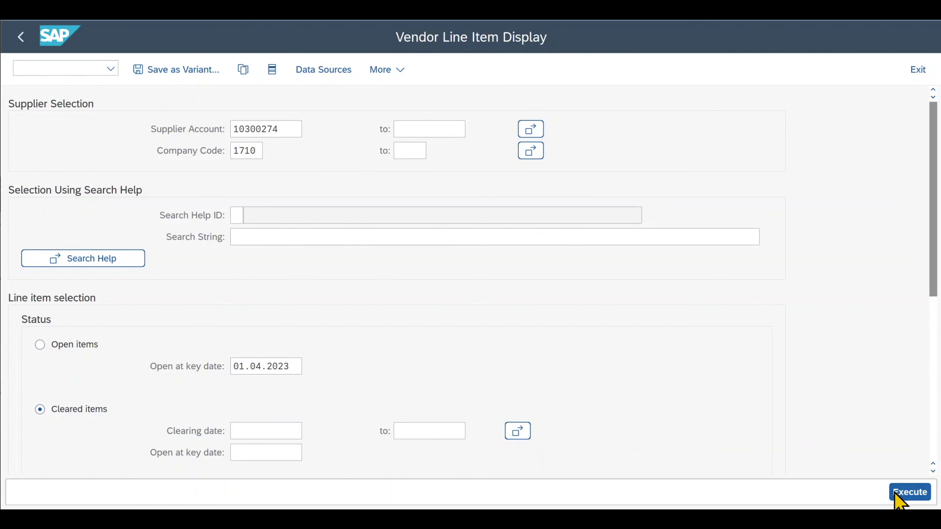